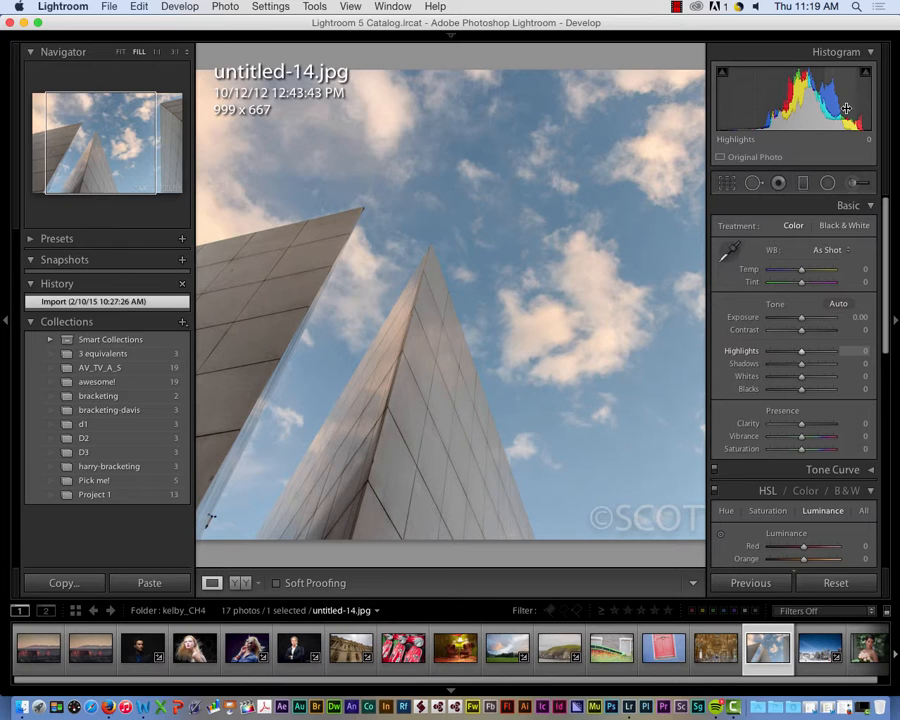
- Expand the Tone Curve settings so its curve and region adjustments can be edited
scroll(850, 330, "down", 3)
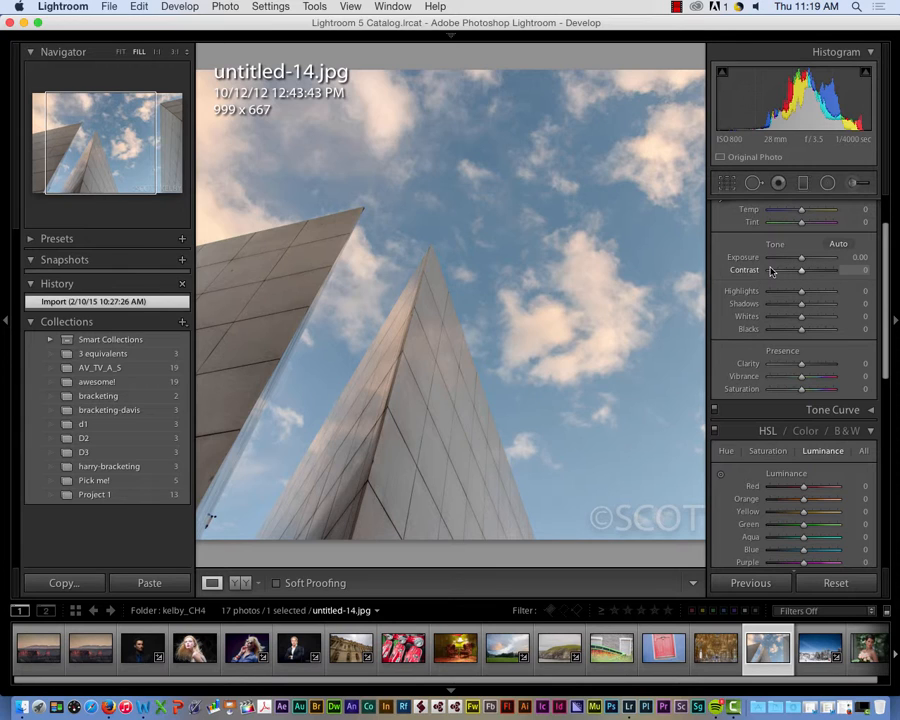
left_click(870, 410)
scroll(840, 400, "down", 3)
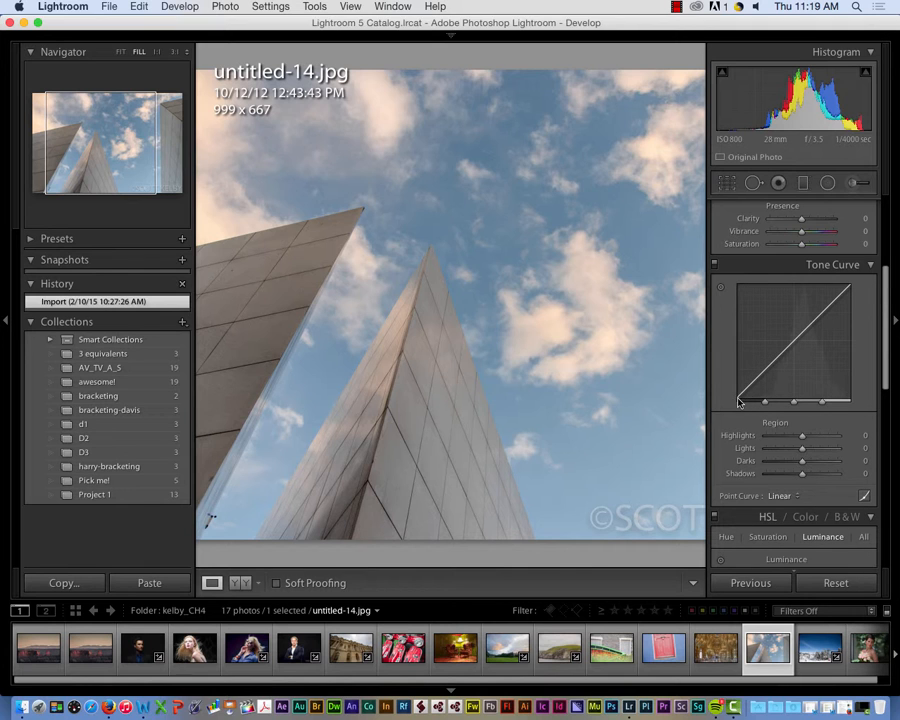
- Try tone curve regions of Darks −35, Shadows −15 and Highlights +2, and separately Darks −50, resetting the photo after each trial
mouse_move(802, 461)
left_mouse_down()
mouse_move(788, 462)
mouse_move(842, 476)
mouse_move(794, 478)
mouse_move(803, 440)
mouse_move(830, 438)
mouse_move(773, 453)
mouse_move(804, 454)
left_mouse_up()
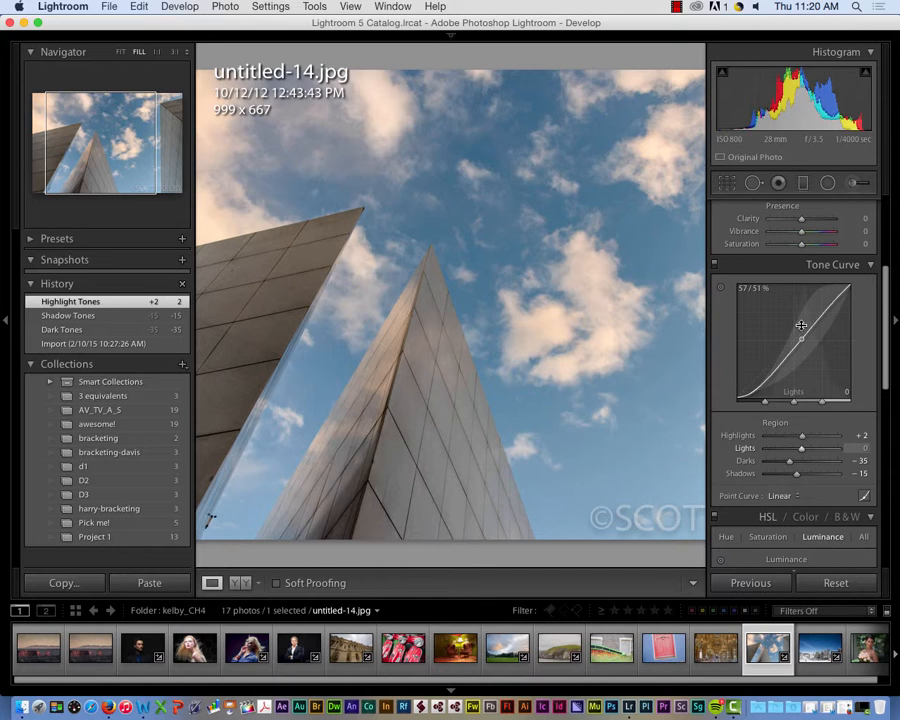
left_click(830, 581)
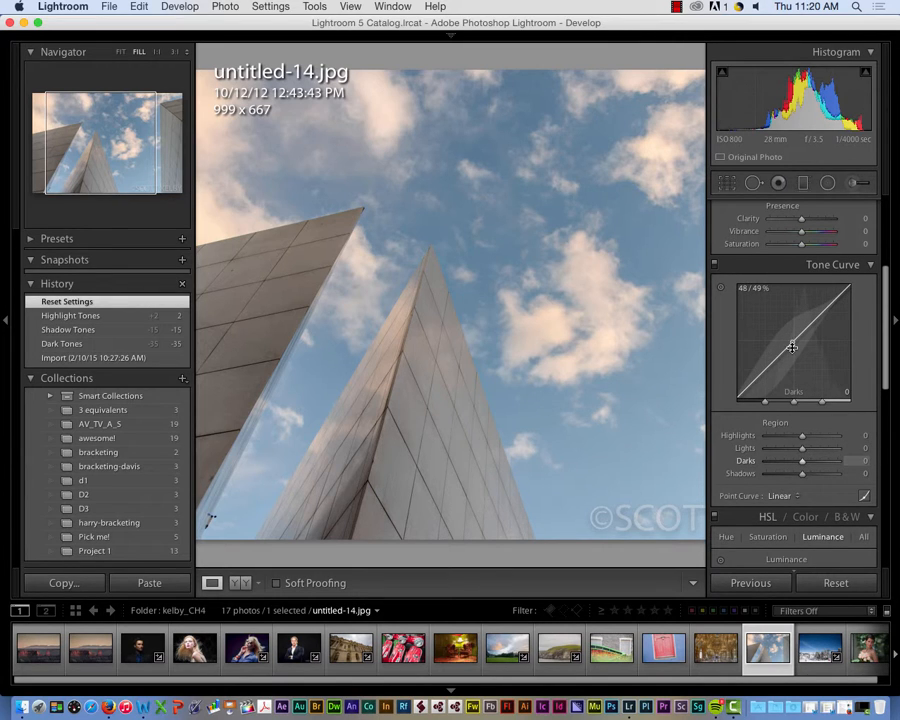
left_click_drag(792, 346, 792, 352)
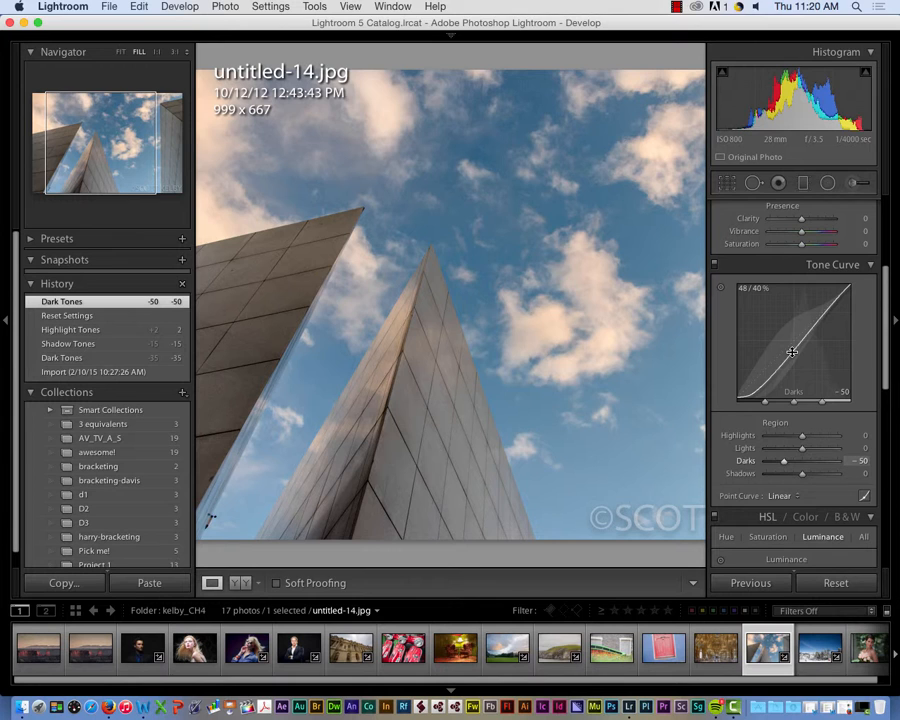
left_click(836, 582)
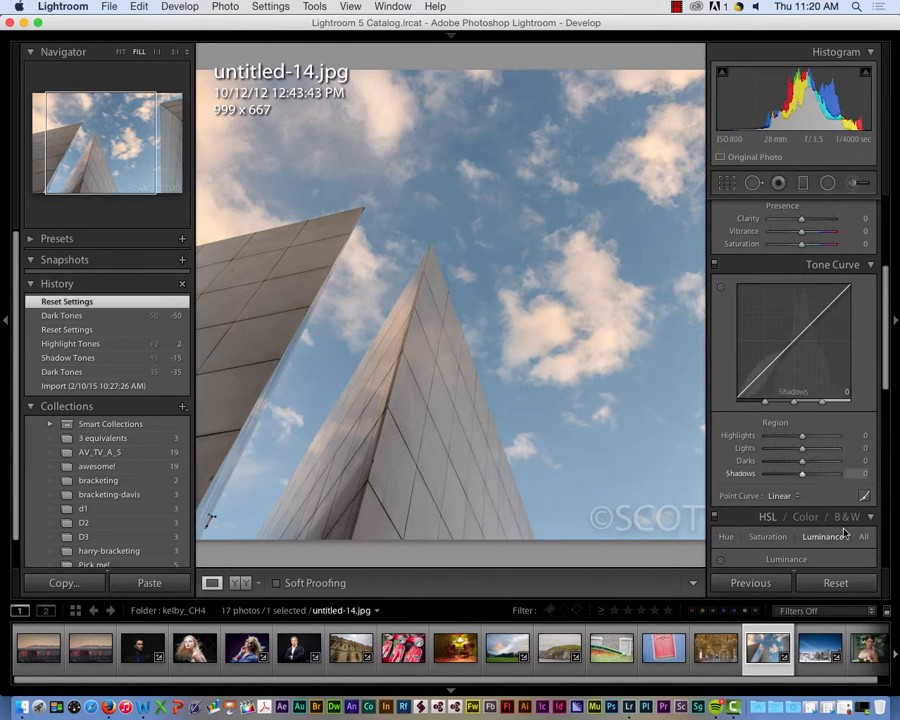
- Set the tone curve's Highlights region to +11 and switch point curve editing on and back off
left_click_drag(801, 437, 806, 437)
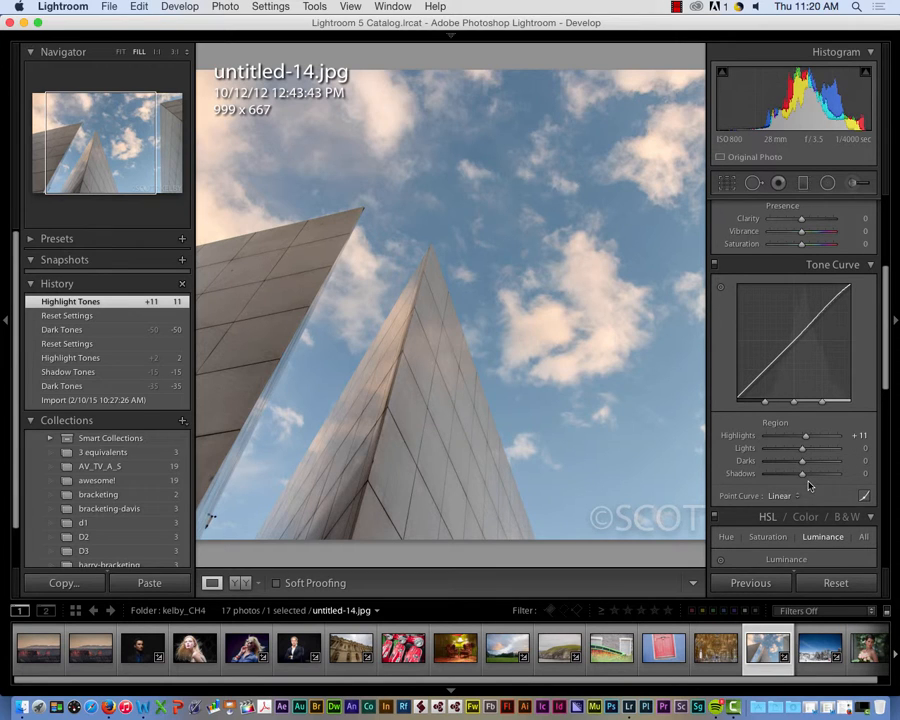
left_click(864, 495)
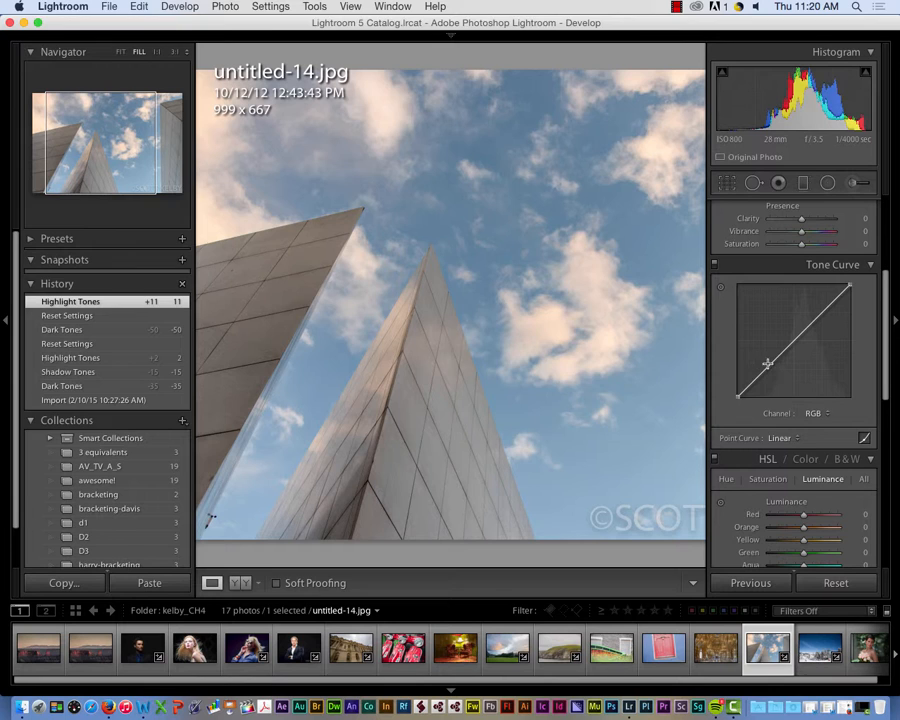
left_click(864, 437)
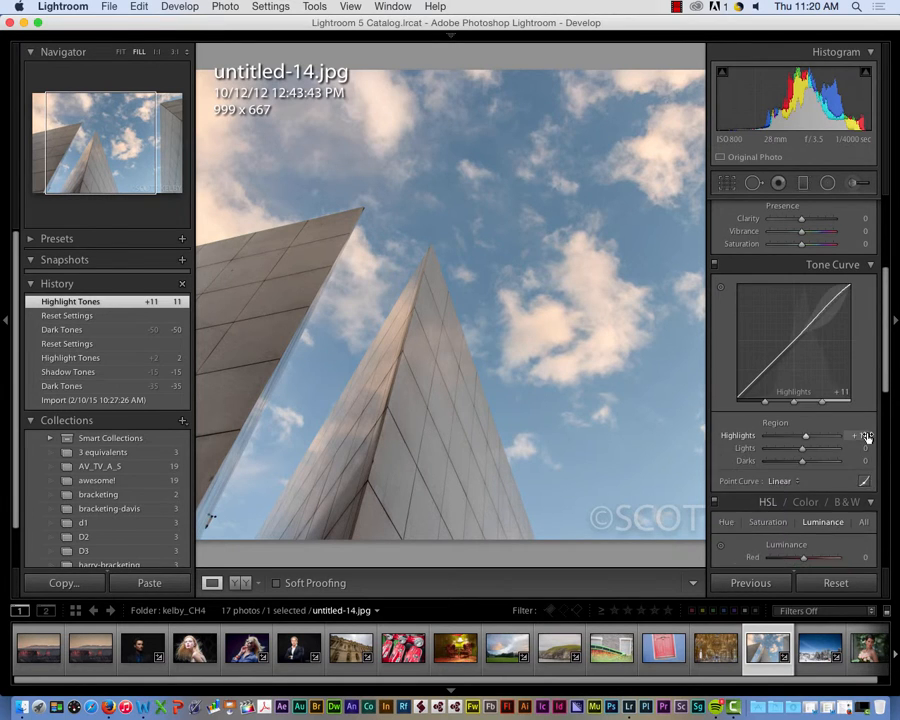
- Try the Medium Contrast and Strong Contrast point curve presets, and return the point curve to Linear
left_click(786, 495)
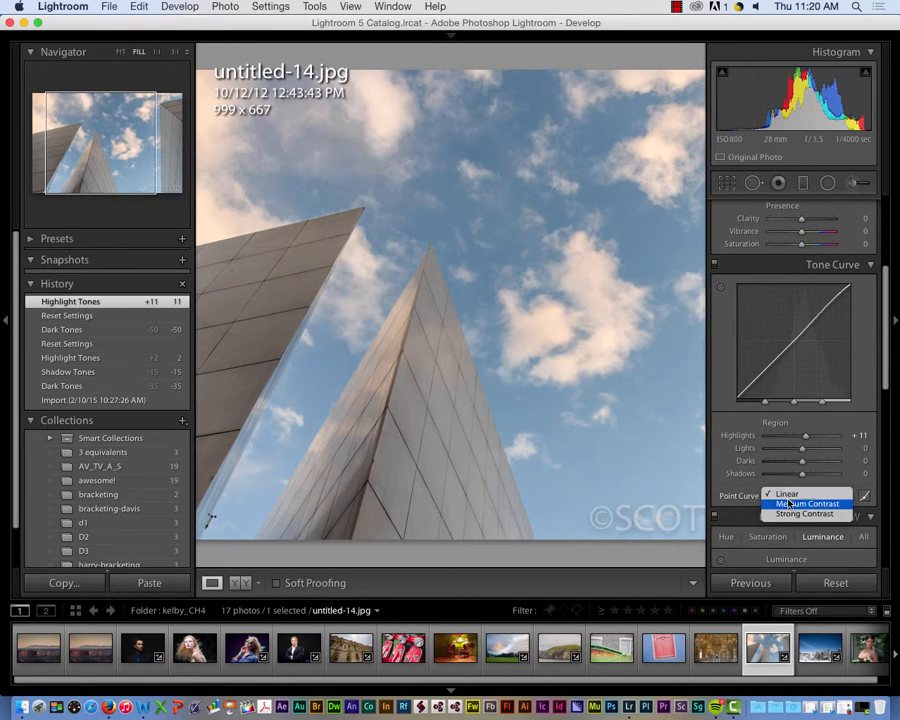
left_click(789, 504)
left_click(790, 495)
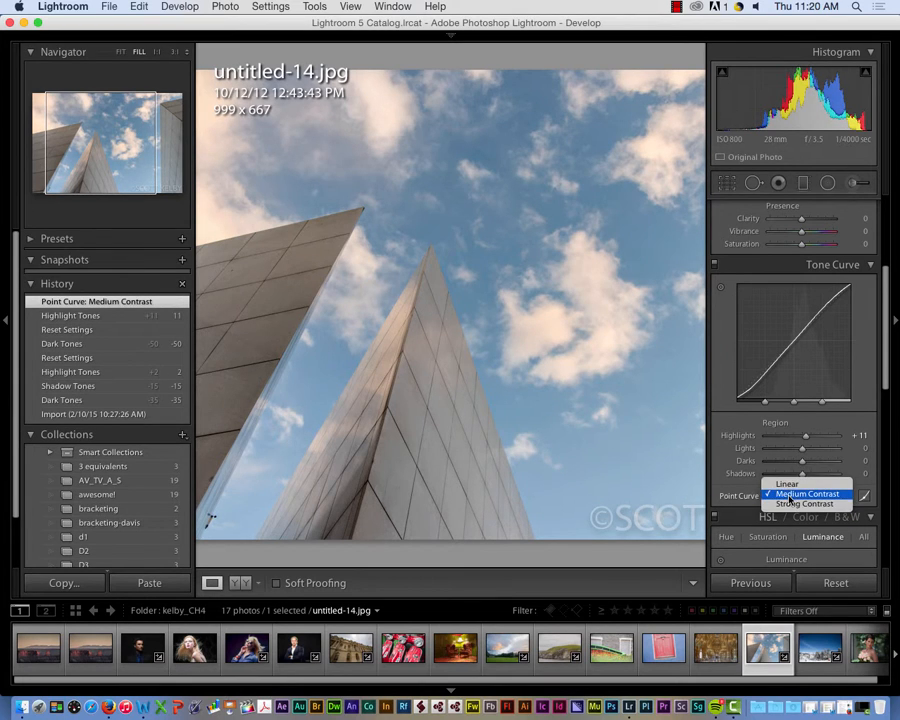
left_click(792, 504)
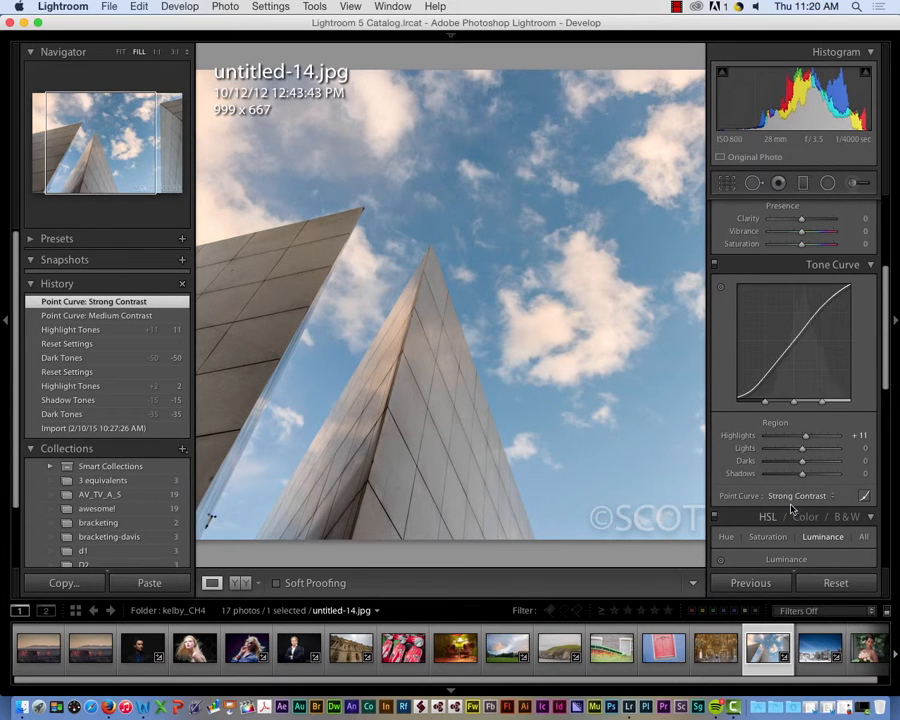
left_click(805, 495)
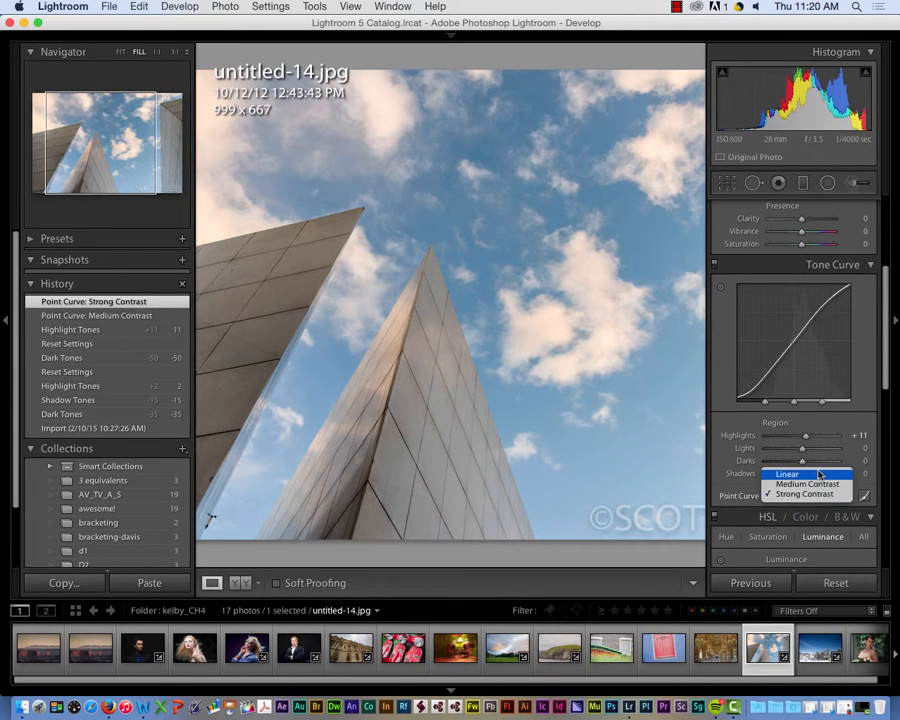
left_click(818, 474)
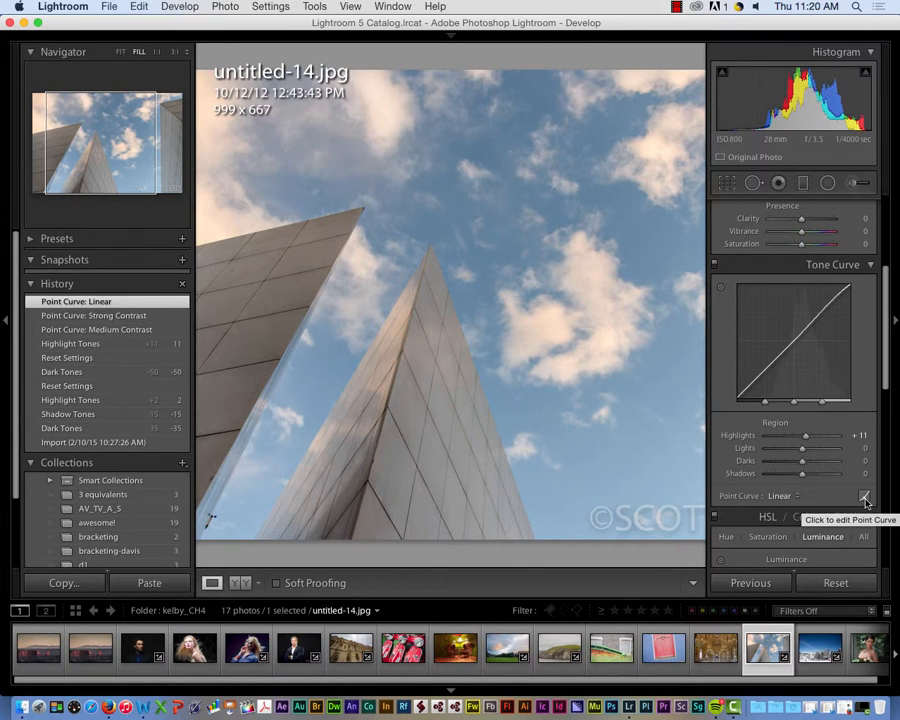
- Switch to point curve editing and bend the RGB curve with an upper point and a shadow point raised to about 10.6 / 18.0 %
left_click(865, 498)
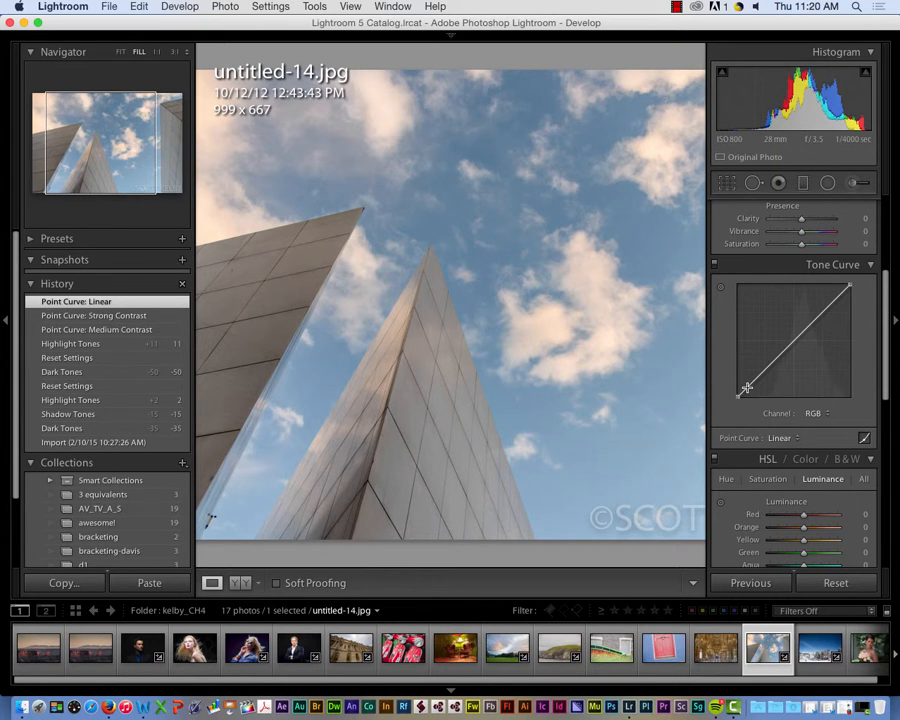
left_click_drag(746, 388, 805, 316)
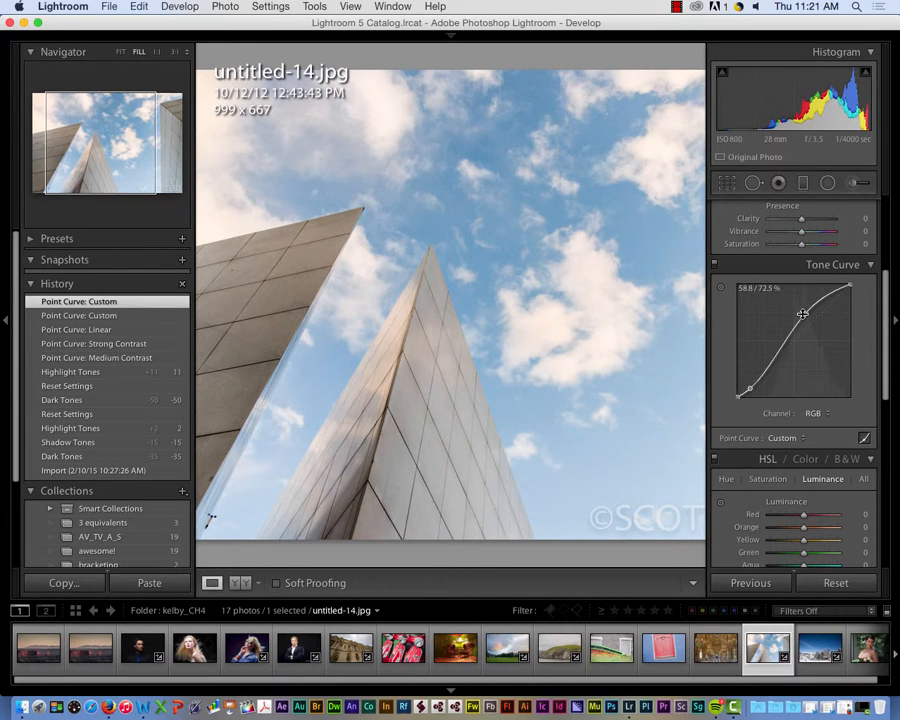
left_click_drag(803, 315, 810, 322)
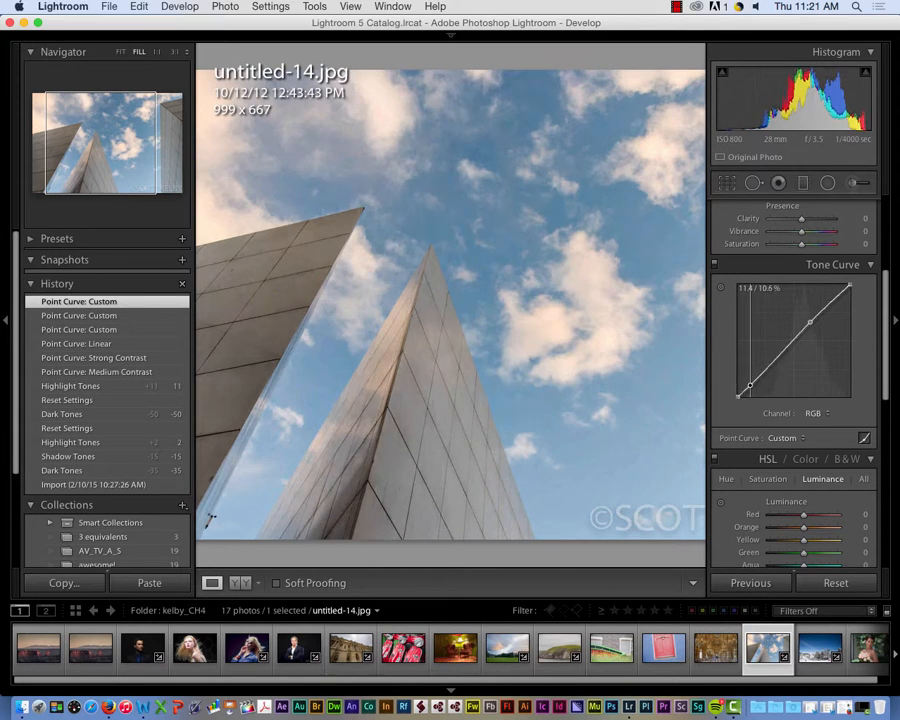
left_click_drag(747, 389, 749, 377)
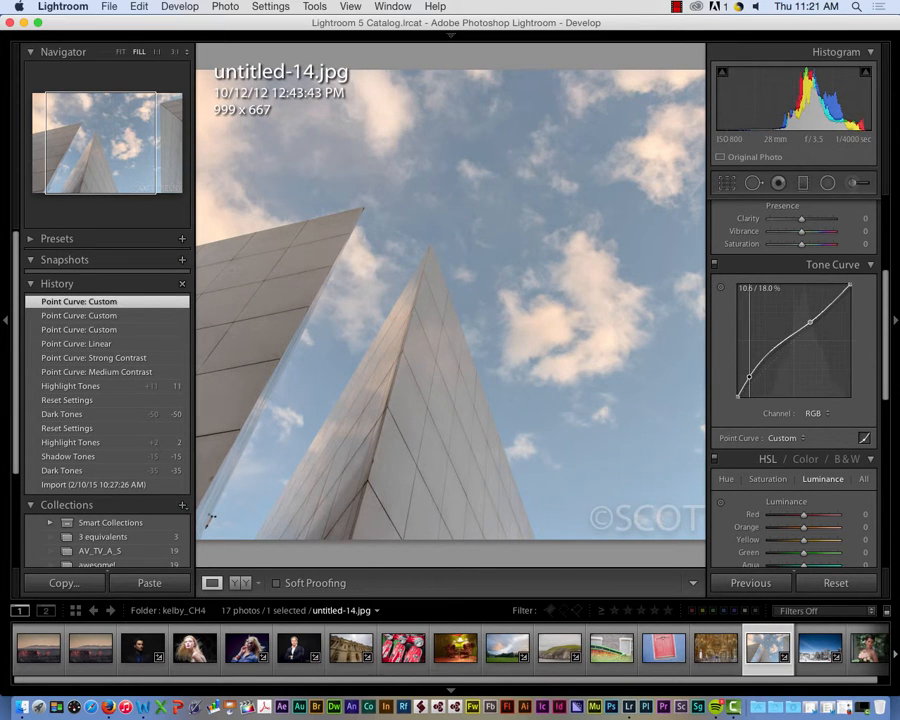
- Try a jagged RGB curve by adding points along its length and pulling two sharp dips, and reset the photo's settings
left_click(767, 355)
left_click(773, 349)
left_click(789, 337)
left_click(793, 335)
left_click(801, 329)
left_click(821, 312)
left_click(831, 300)
left_click(846, 289)
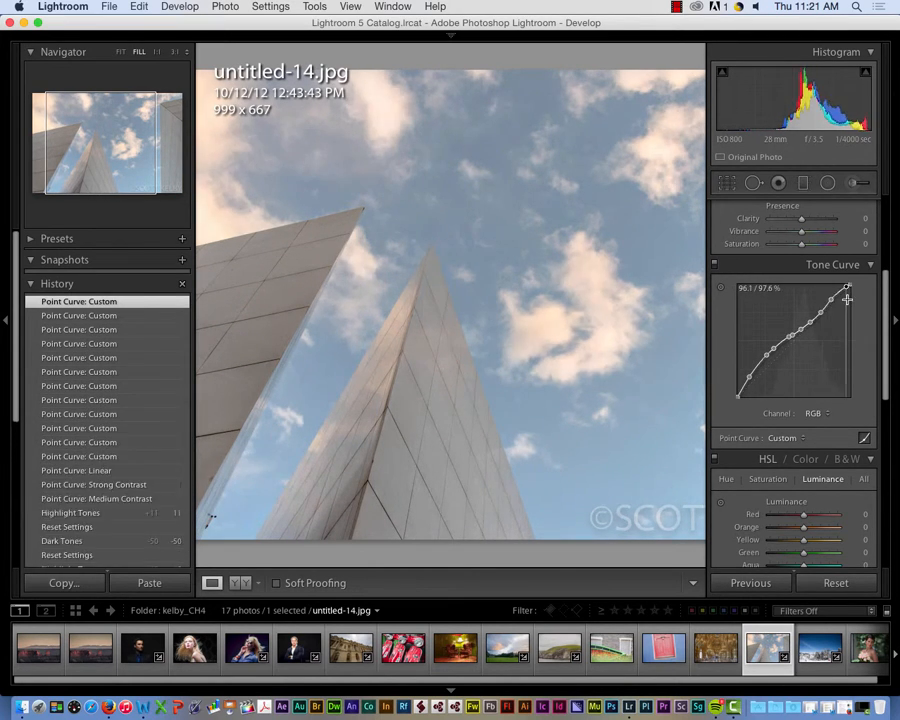
left_click_drag(838, 295, 795, 365)
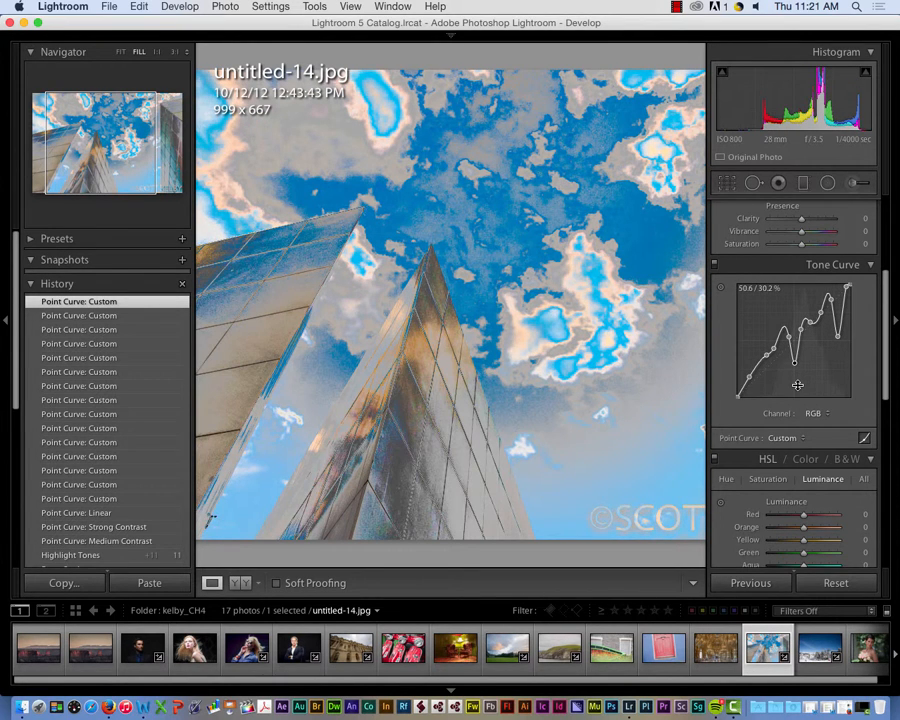
left_click(835, 583)
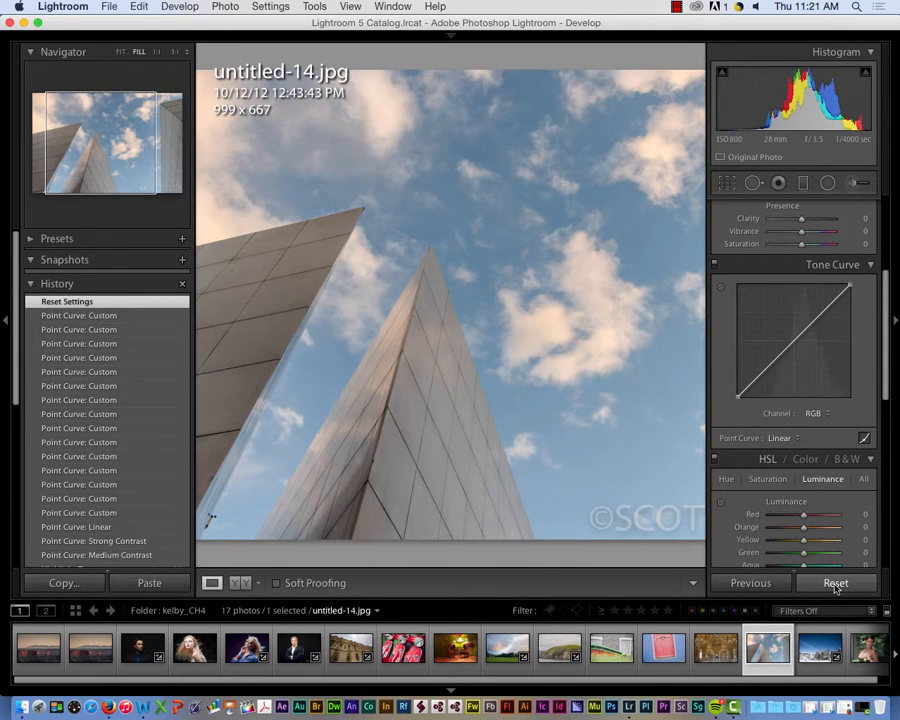
- With the tone curve's targeted adjustment, brighten the cloud tones and darken the building, lowering the darks point to about 40.9 / 33.3 %
left_click(720, 290)
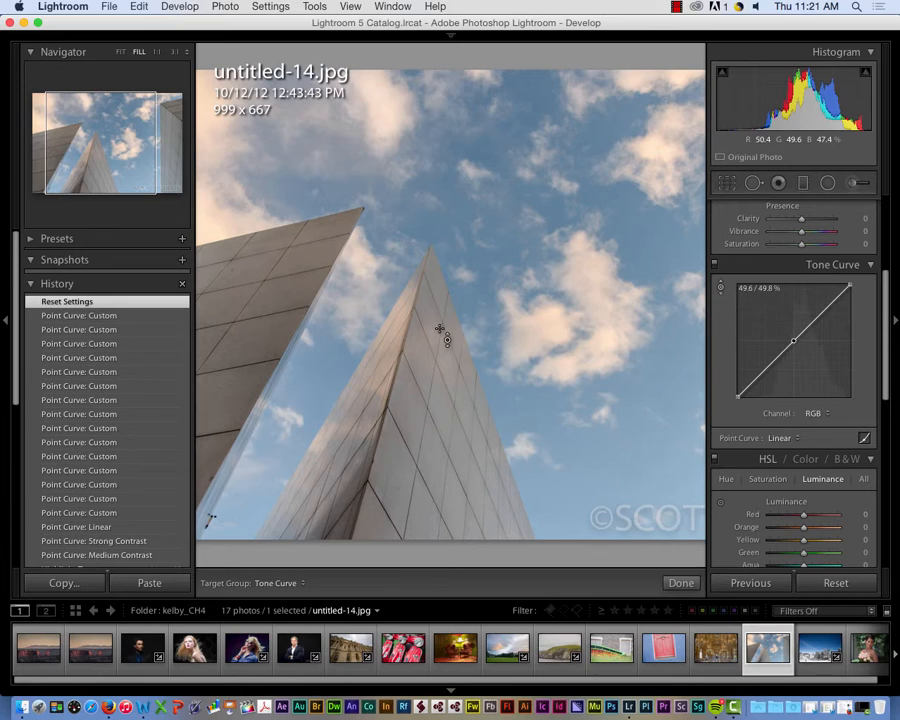
mouse_move(343, 458)
left_mouse_down()
mouse_move(343, 478)
mouse_move(343, 438)
mouse_move(343, 458)
left_mouse_up()
left_click_drag(549, 340, 549, 320)
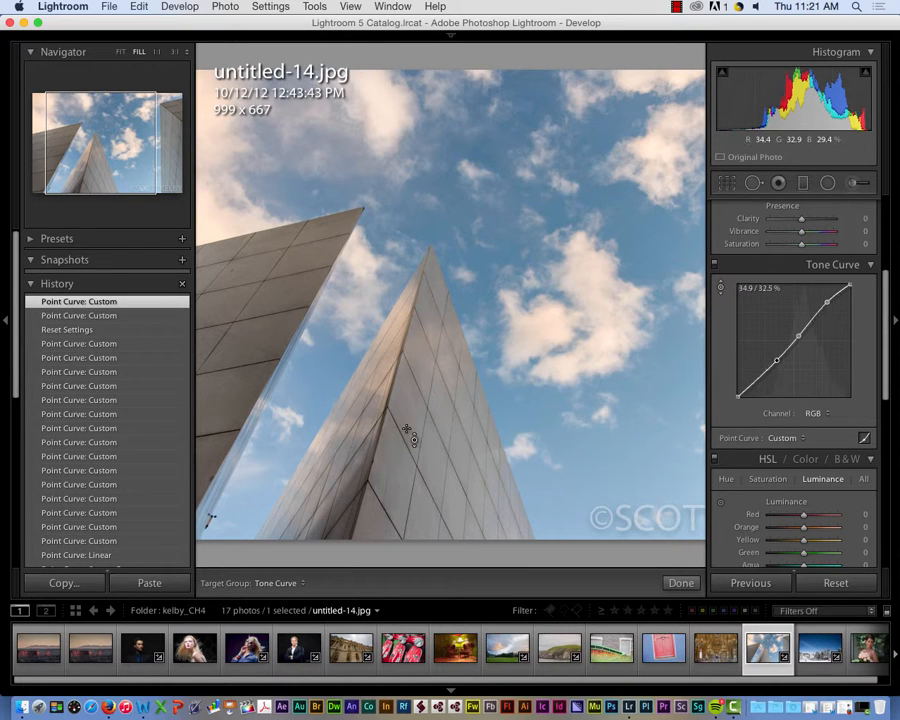
left_click_drag(783, 351, 783, 358)
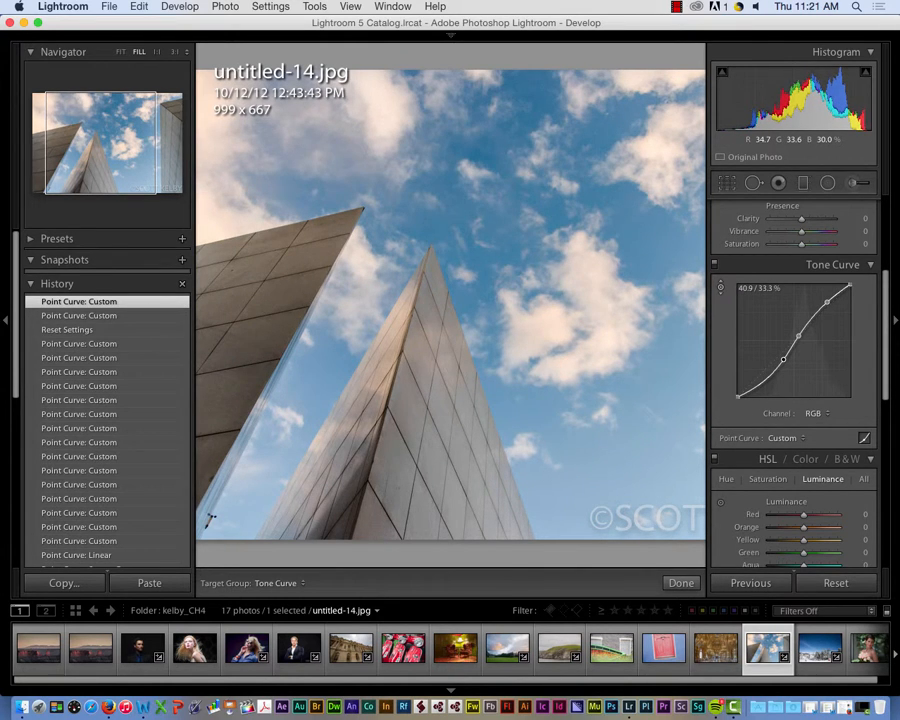
left_click_drag(231, 344, 231, 345)
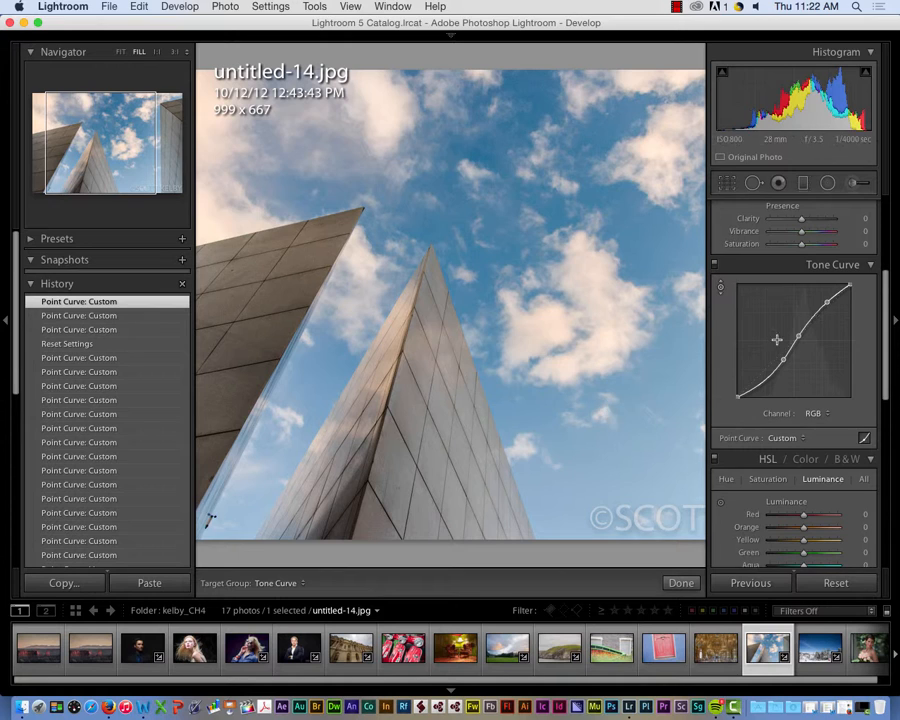
- Try an extreme targeted darkening of the sky tones down to 50.4 / 0.0 %, and set the point curve back to Linear
scroll(825, 323, "down", 3)
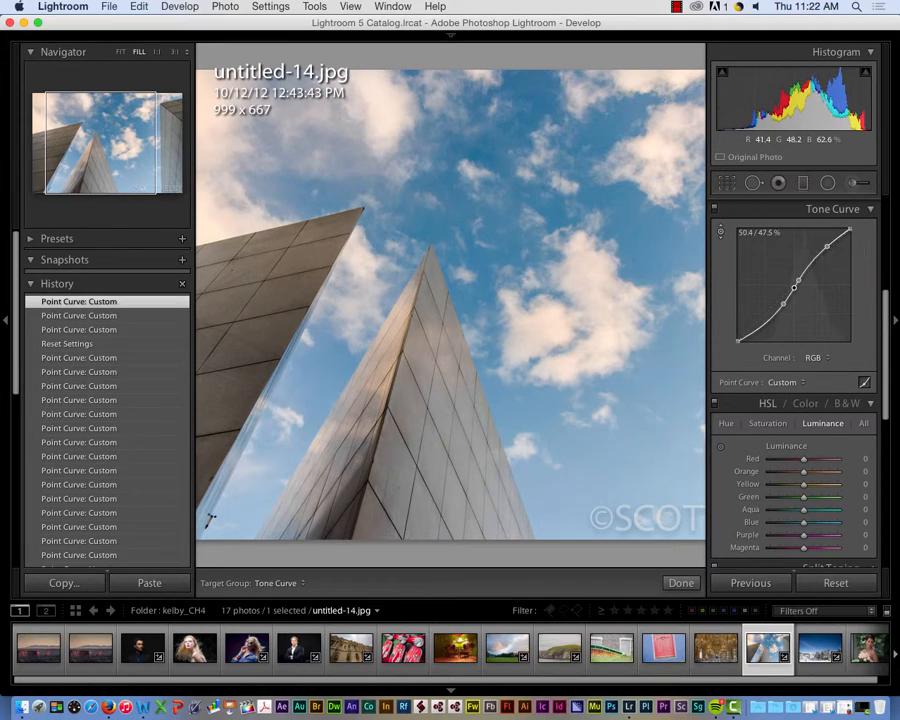
left_click_drag(508, 249, 508, 310)
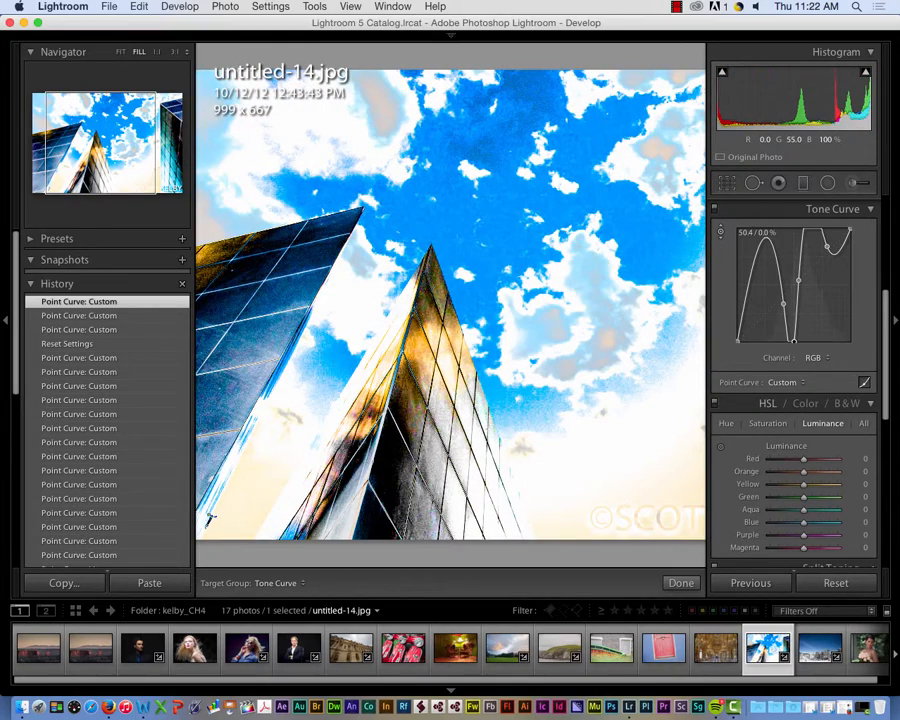
left_click(784, 385)
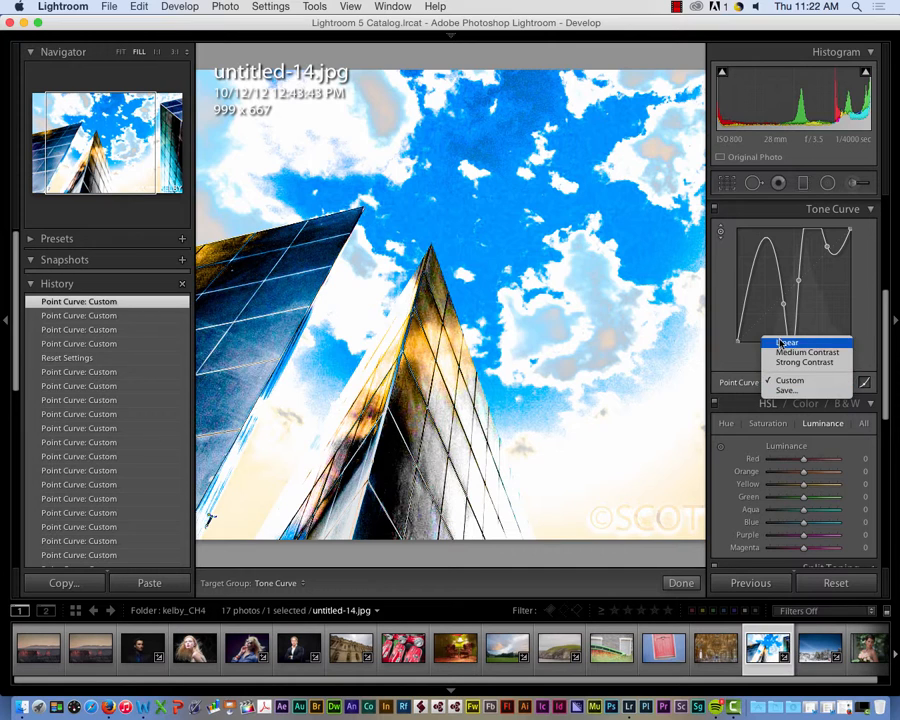
left_click(782, 342)
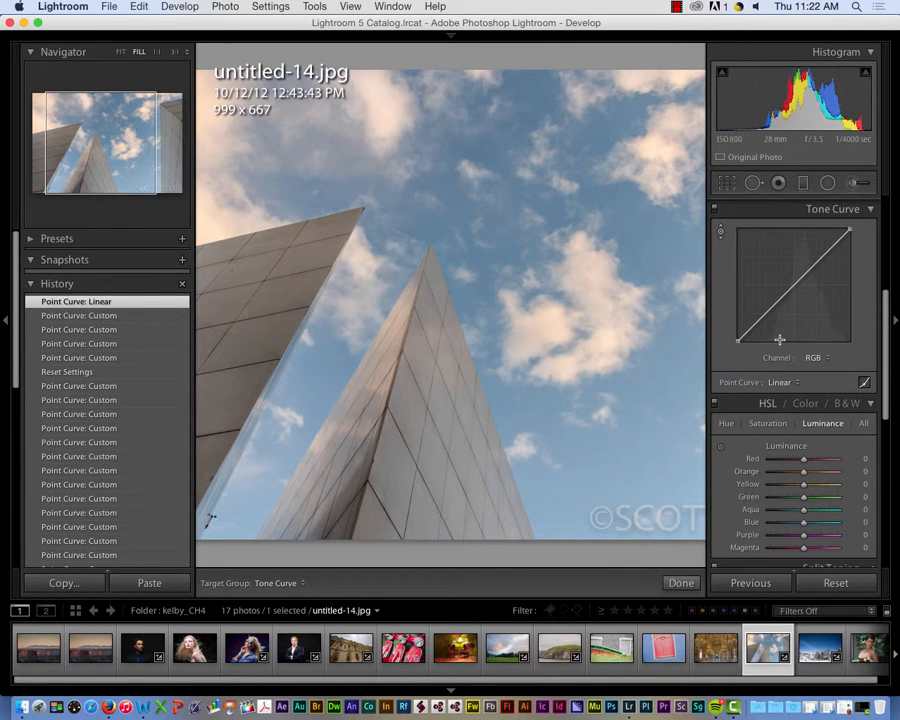
- Darken the central building's midtones and raise the large cloud's tones to about 78.8 / 79.6 % with the targeted tone curve adjustment
left_click_drag(442, 302, 408, 355)
left_click_drag(518, 338, 525, 318)
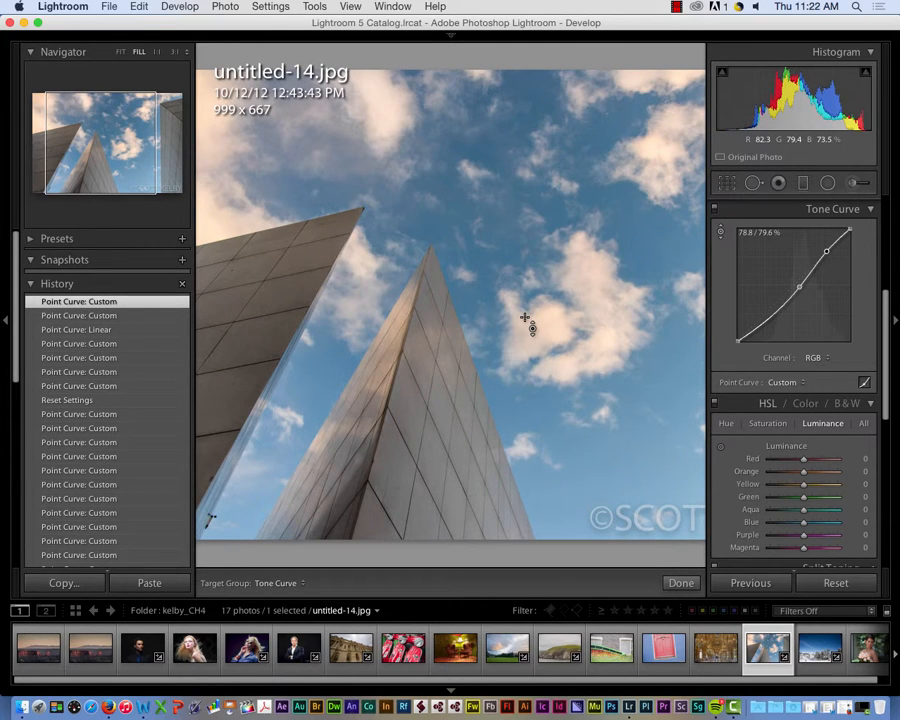
- Set the photo's basic Contrast to −8
scroll(863, 408, "up", 5)
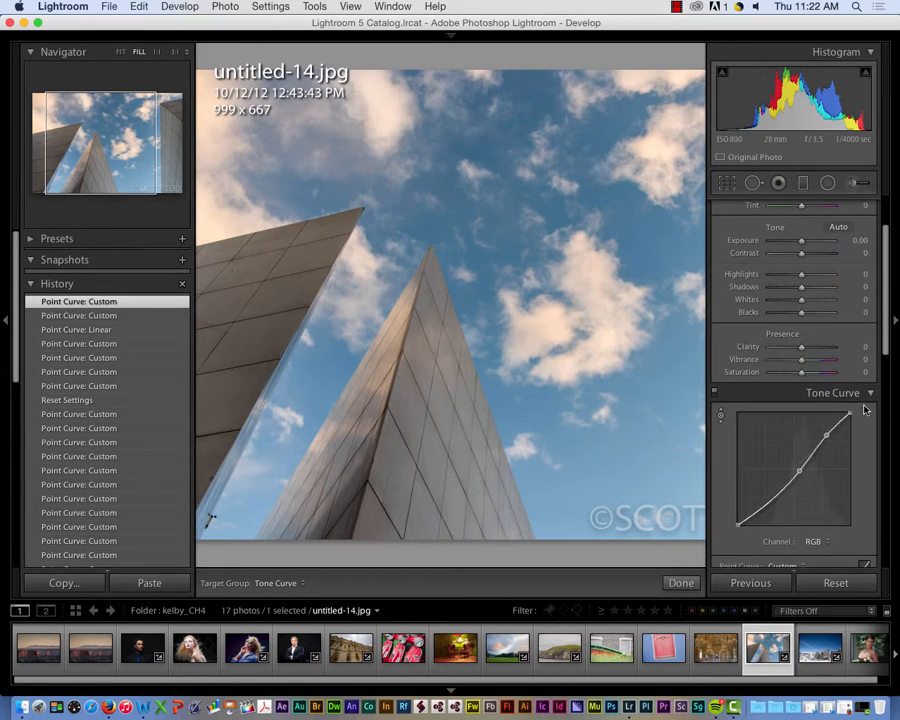
scroll(865, 410, "up", 3)
left_click(801, 334)
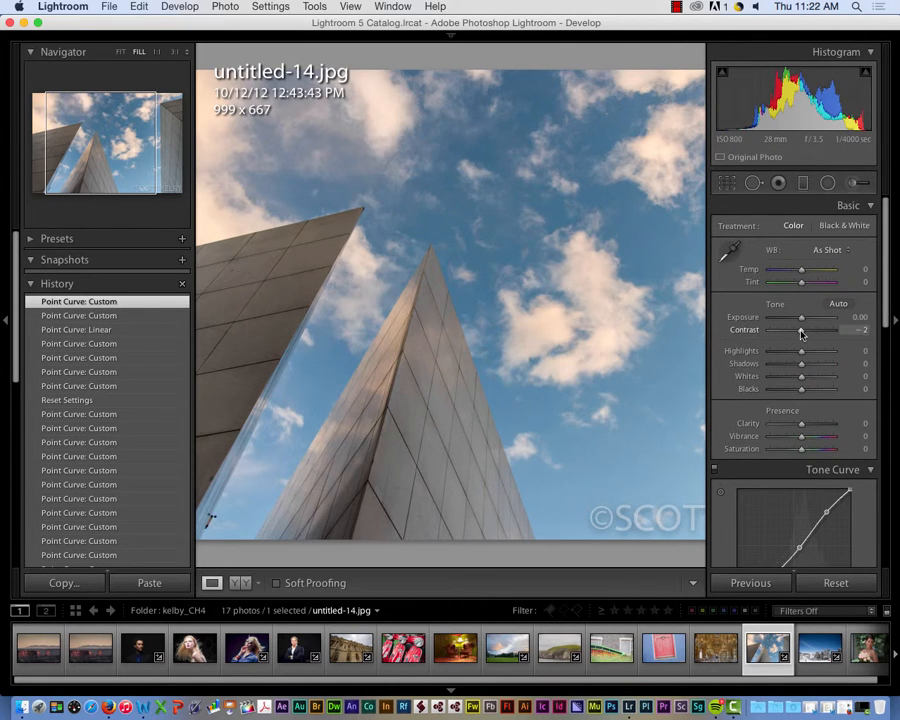
mouse_move(801, 334)
left_mouse_down()
mouse_move(793, 334)
mouse_move(812, 334)
mouse_move(798, 333)
left_mouse_up()
scroll(773, 428, "down", 3)
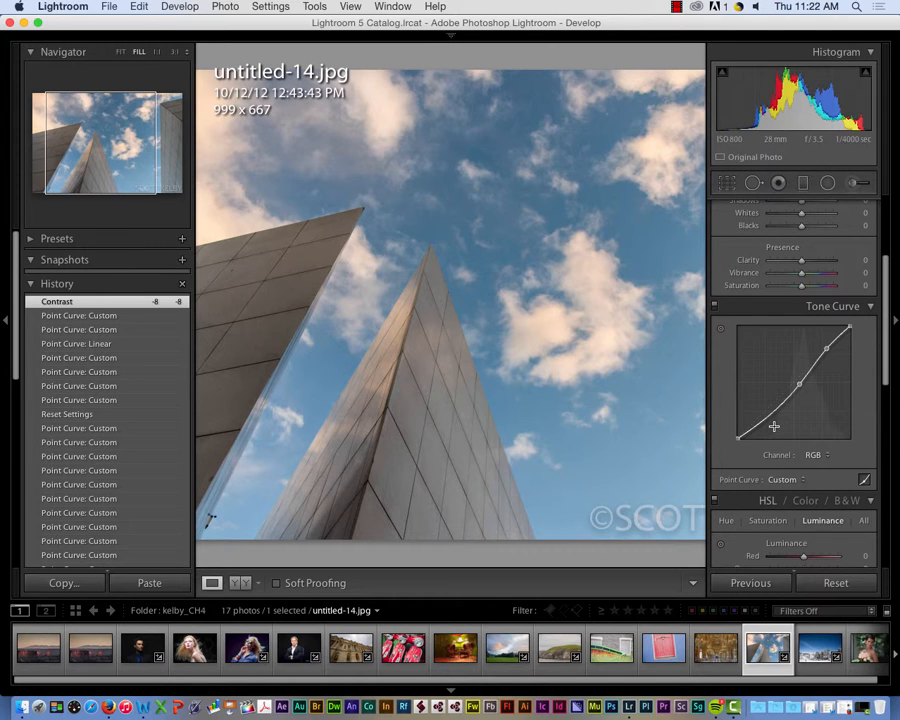
left_click(676, 7)
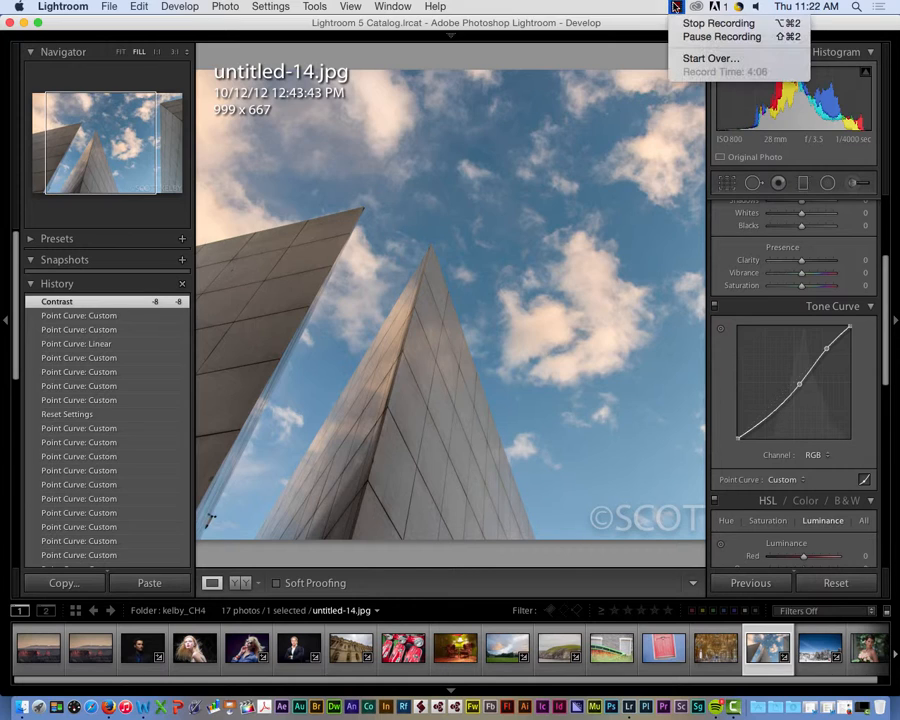